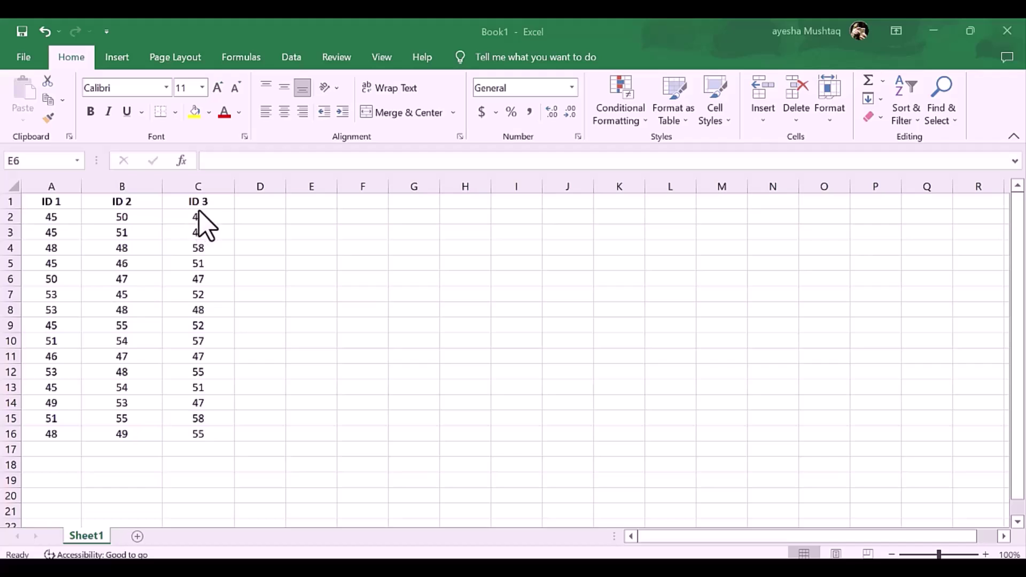
Select the ID 1, ID 2 and ID 3 score columns (A2:A16, B2:B16, column C), then deselect them
click(63, 219)
drag(63, 219, 64, 433)
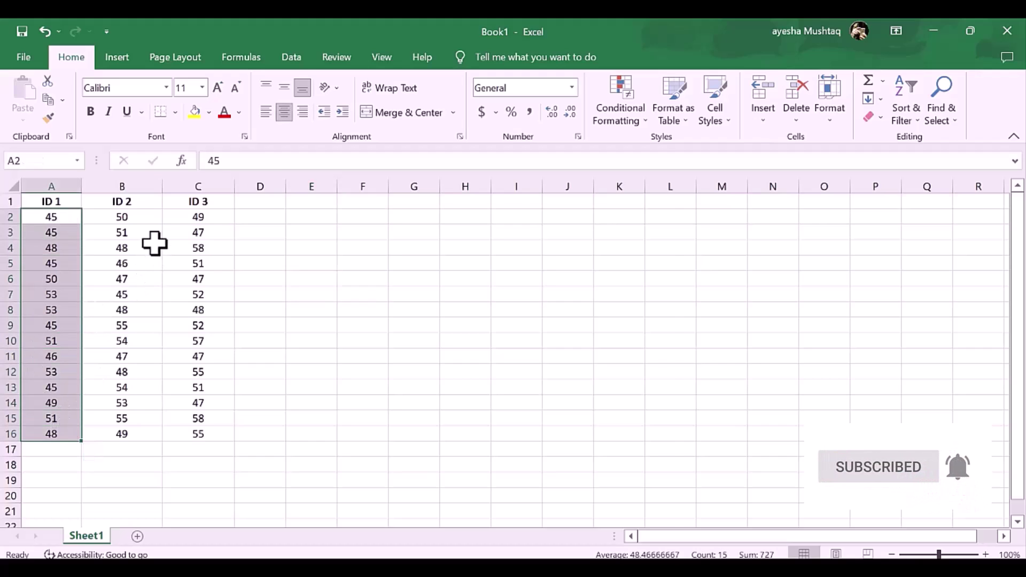
click(145, 218)
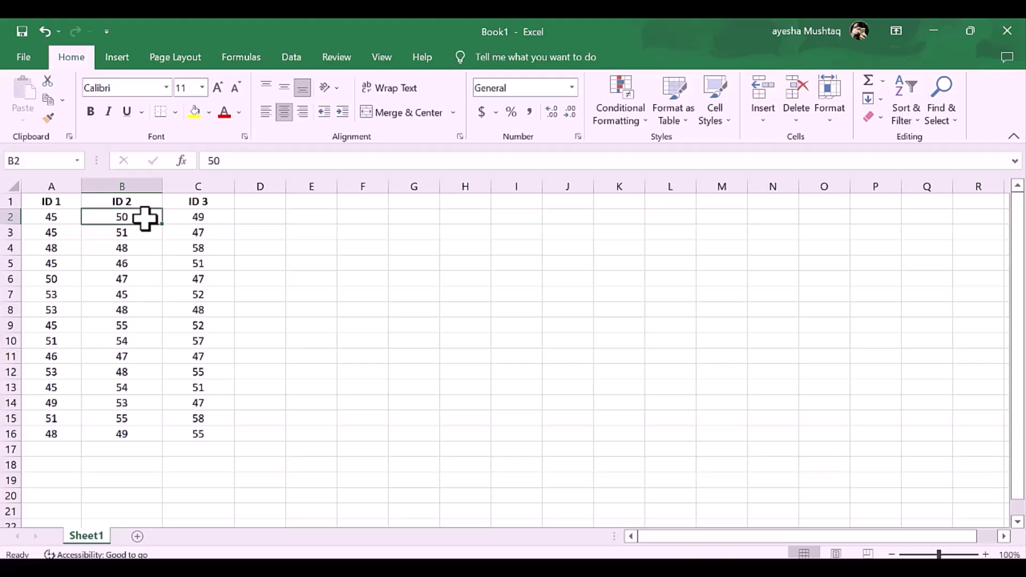
drag(145, 218, 134, 428)
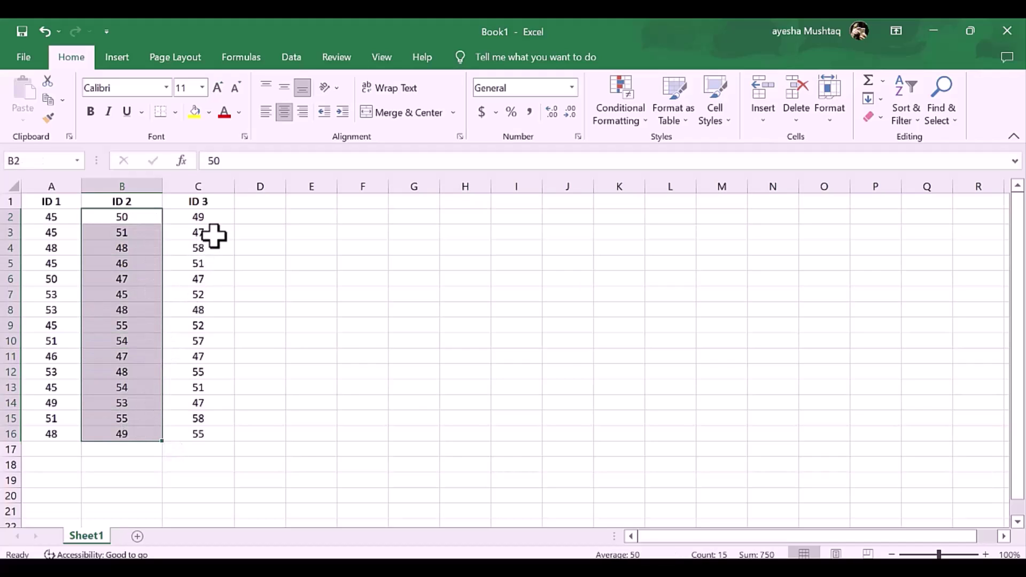
click(219, 216)
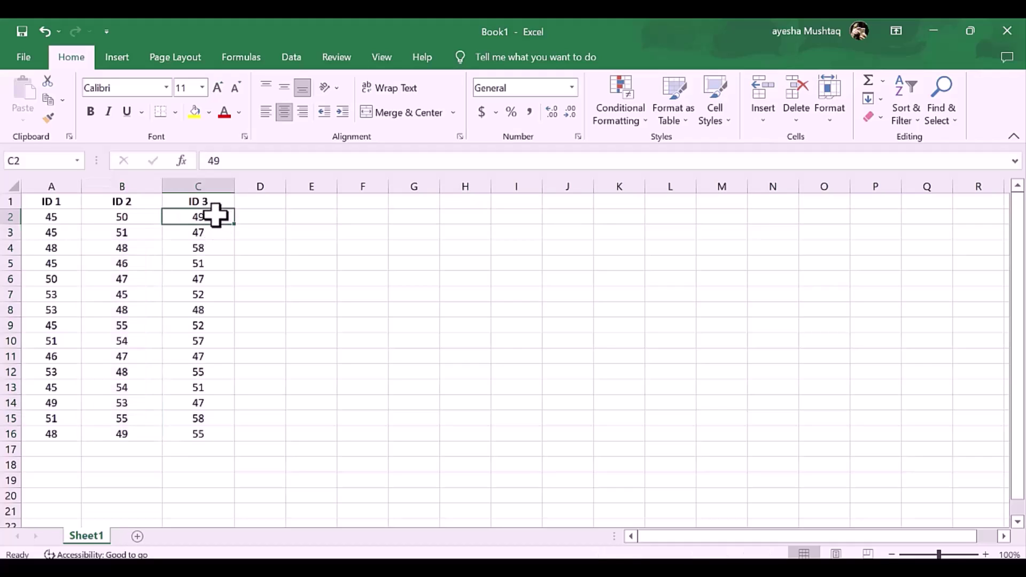
drag(215, 216, 209, 433)
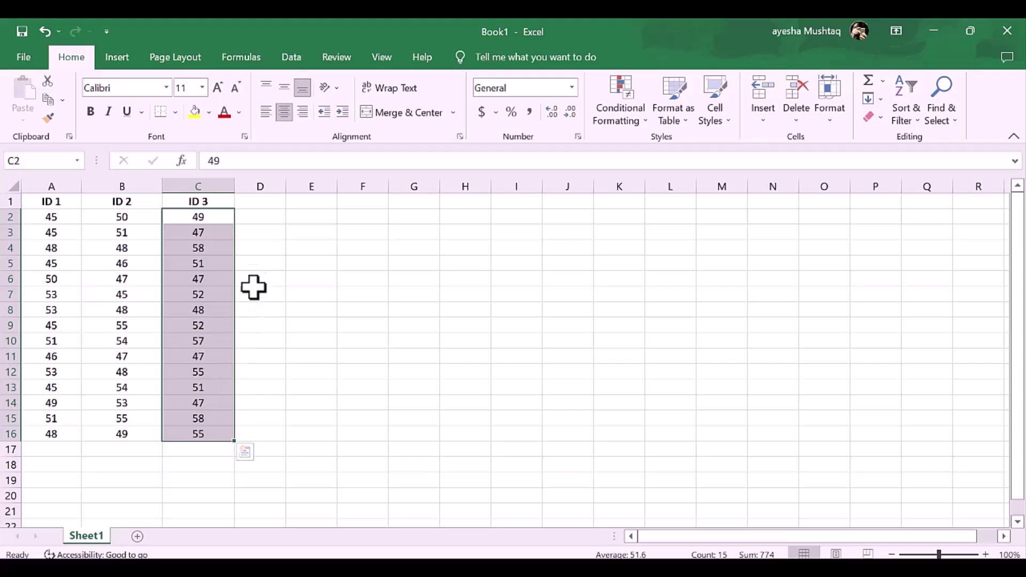
click(261, 245)
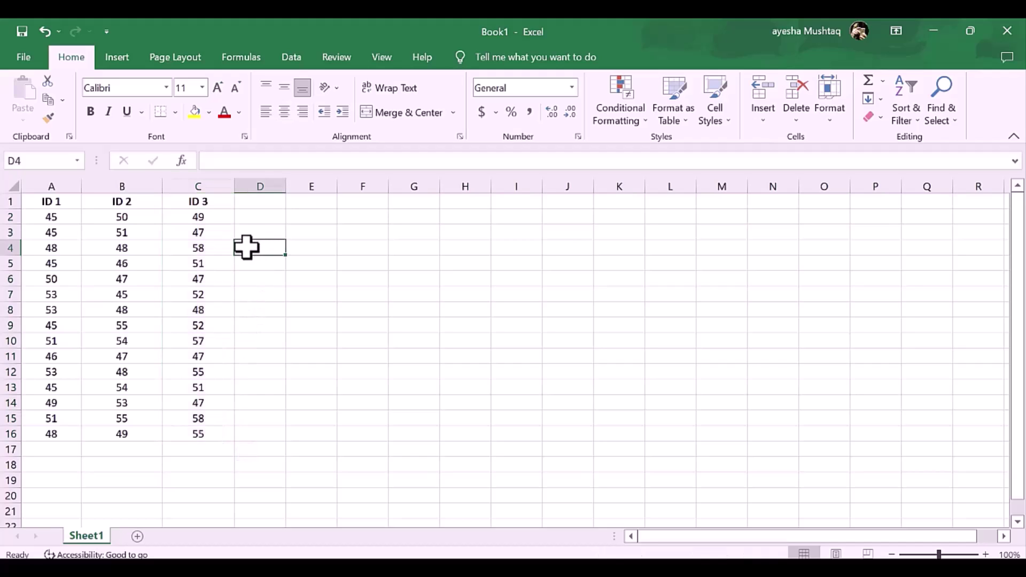
Choose Anova: Single Factor from the Data tab's Data Analysis list
click(291, 58)
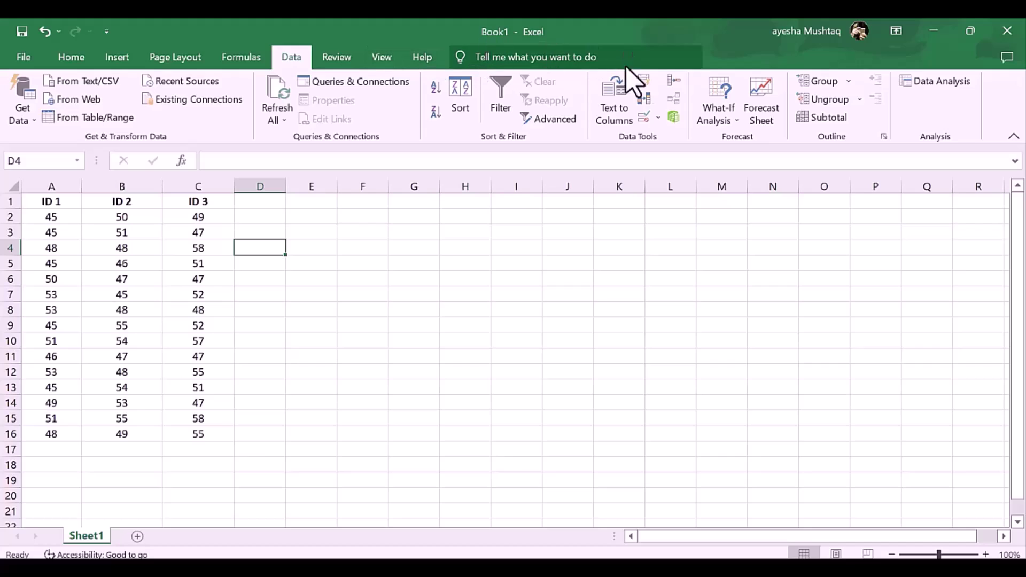
click(940, 82)
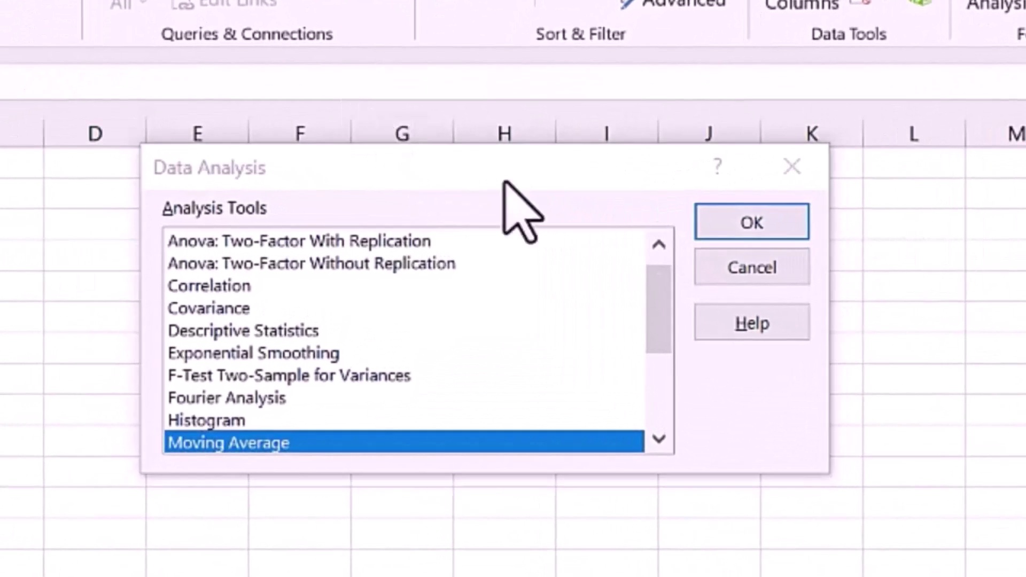
click(659, 244)
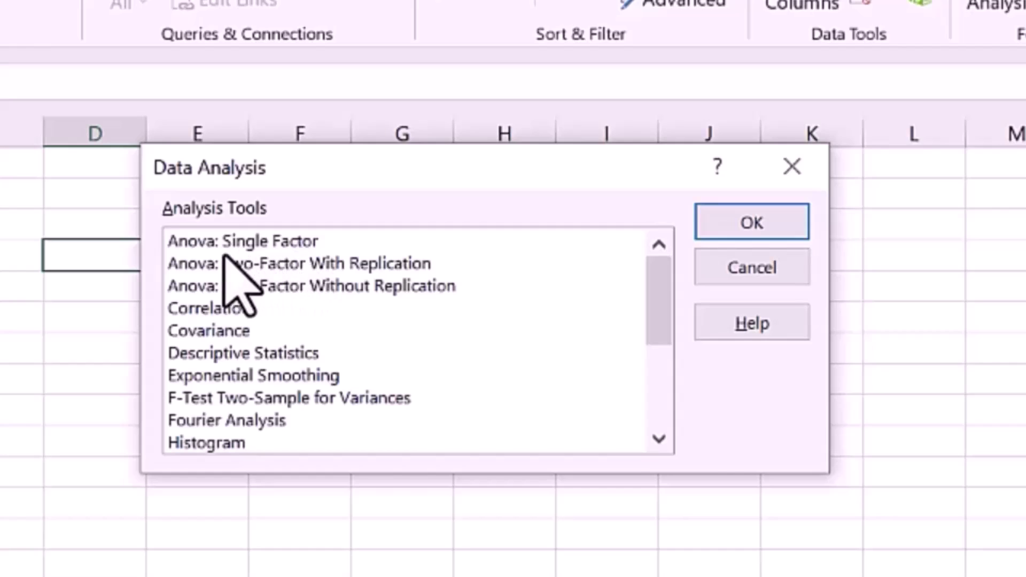
click(267, 243)
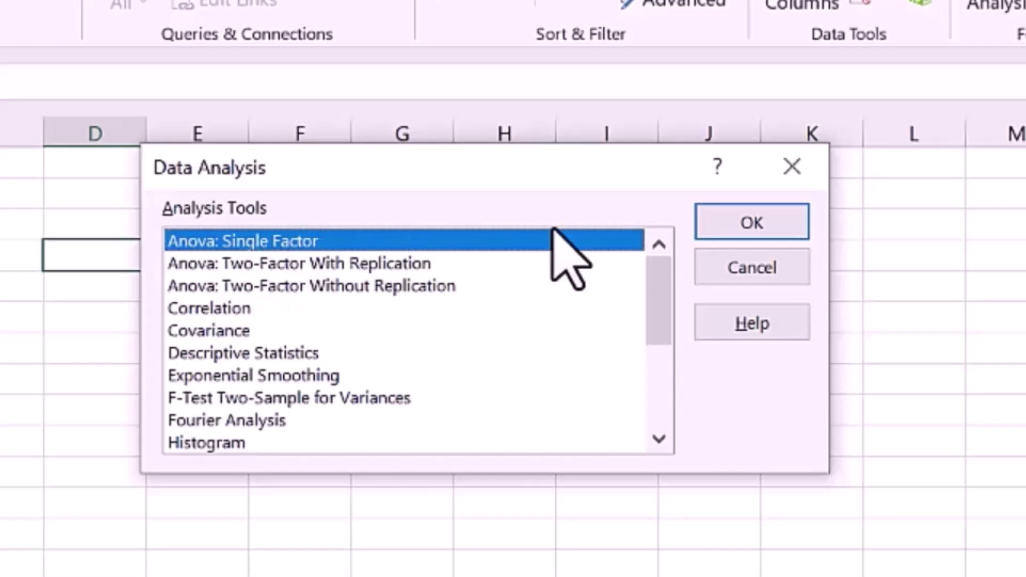
click(720, 227)
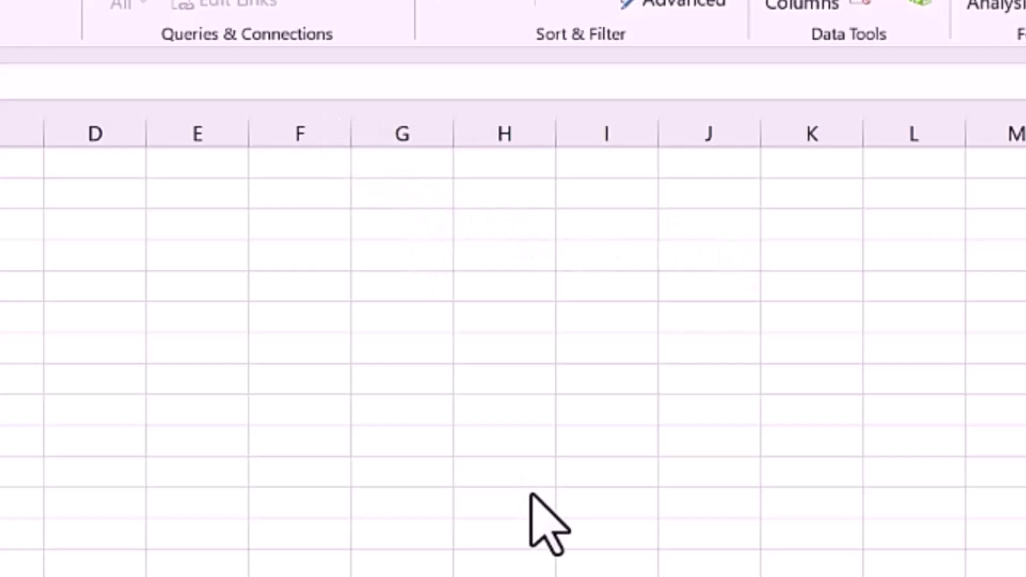
Set the ANOVA input range to $A$1:$C$16, covering all three ID columns with headers
click(91, 254)
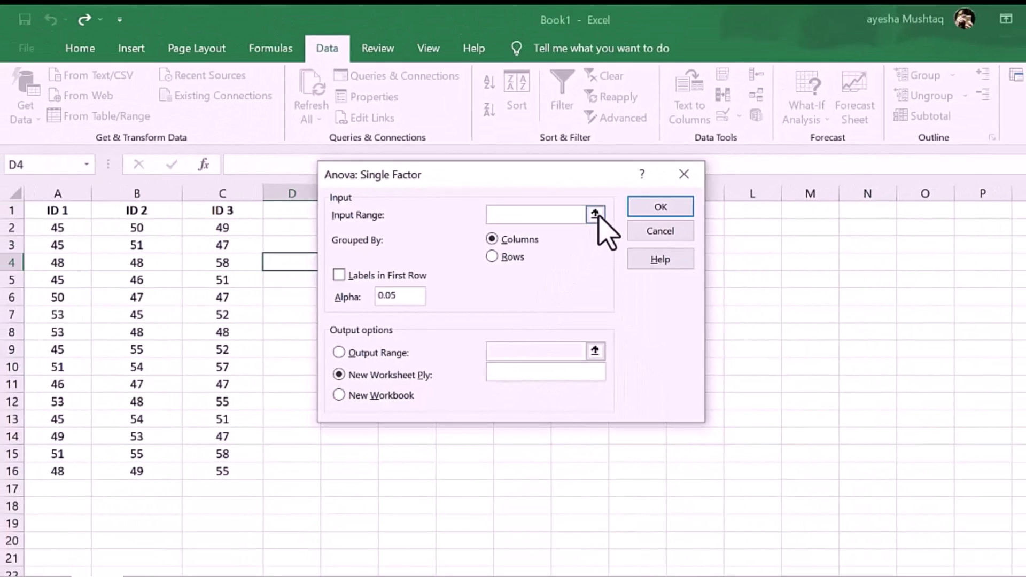
click(595, 214)
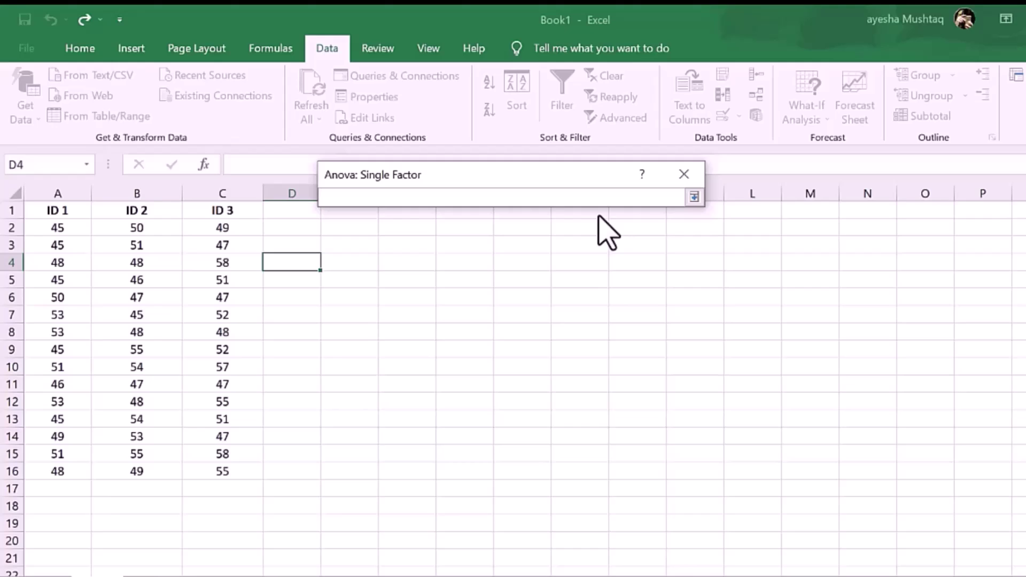
click(38, 209)
drag(37, 209, 203, 463)
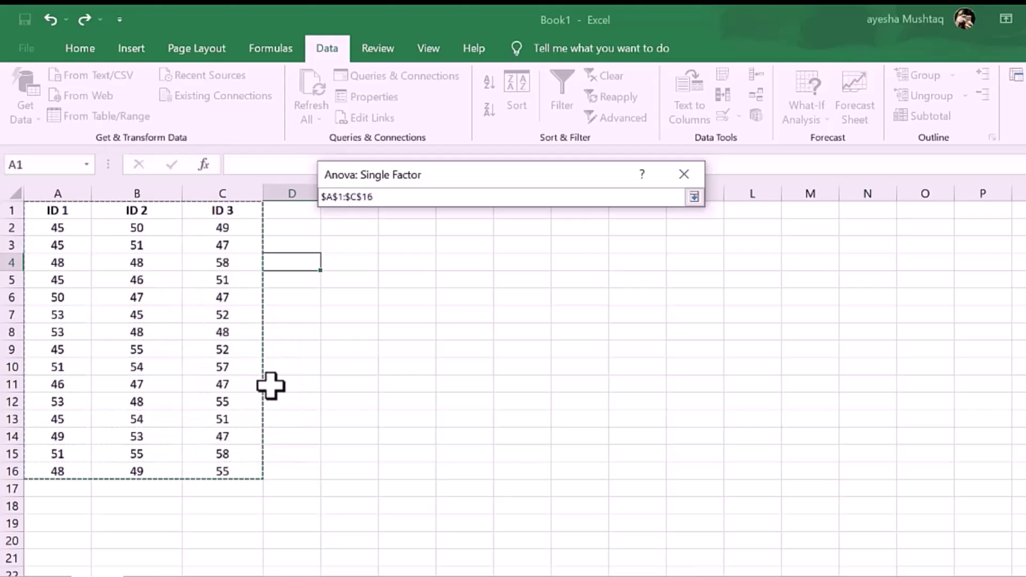
click(694, 196)
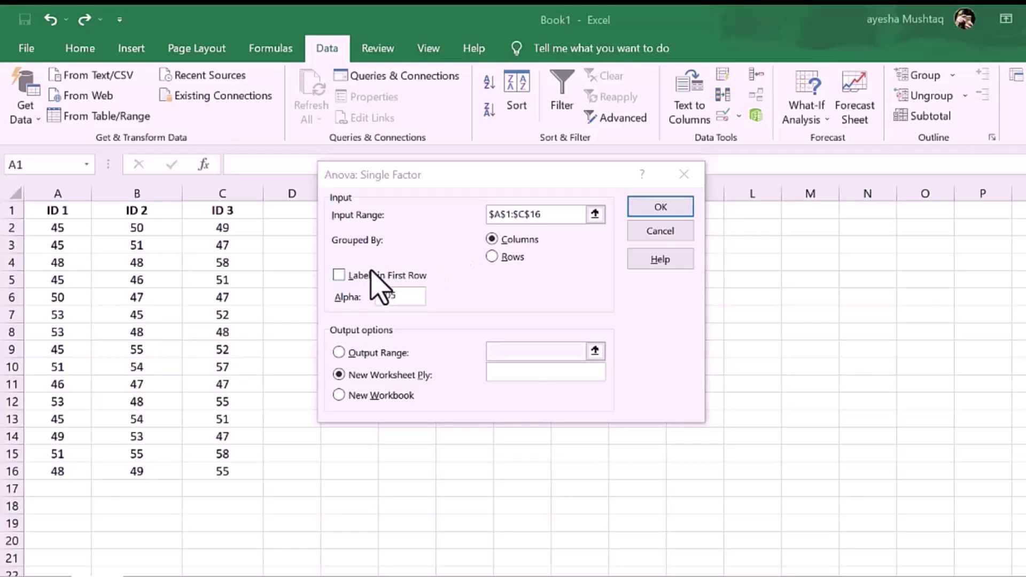
Use first-row labels, send output to a new worksheet named Results, and run the ANOVA
click(339, 275)
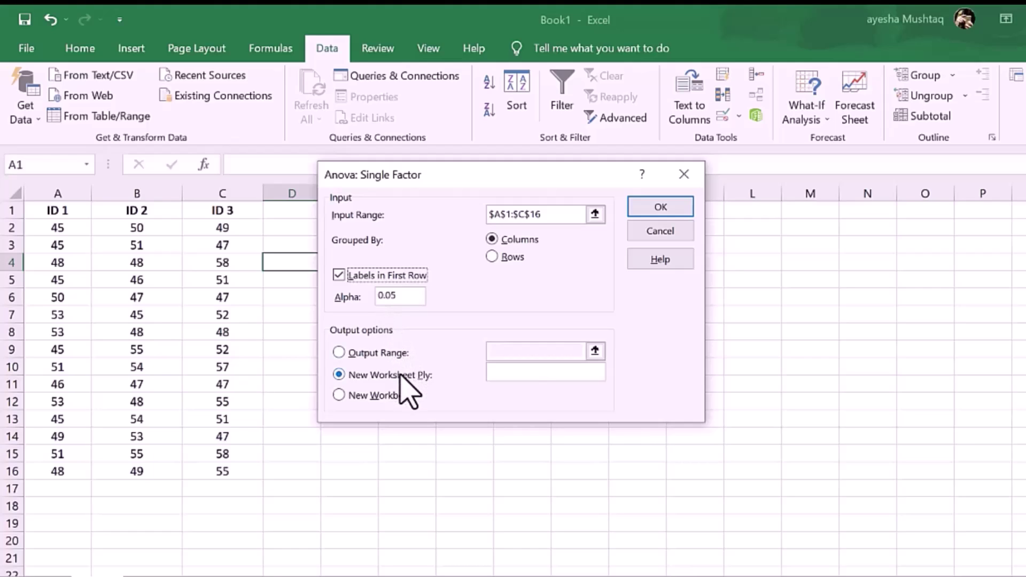
key(Escape)
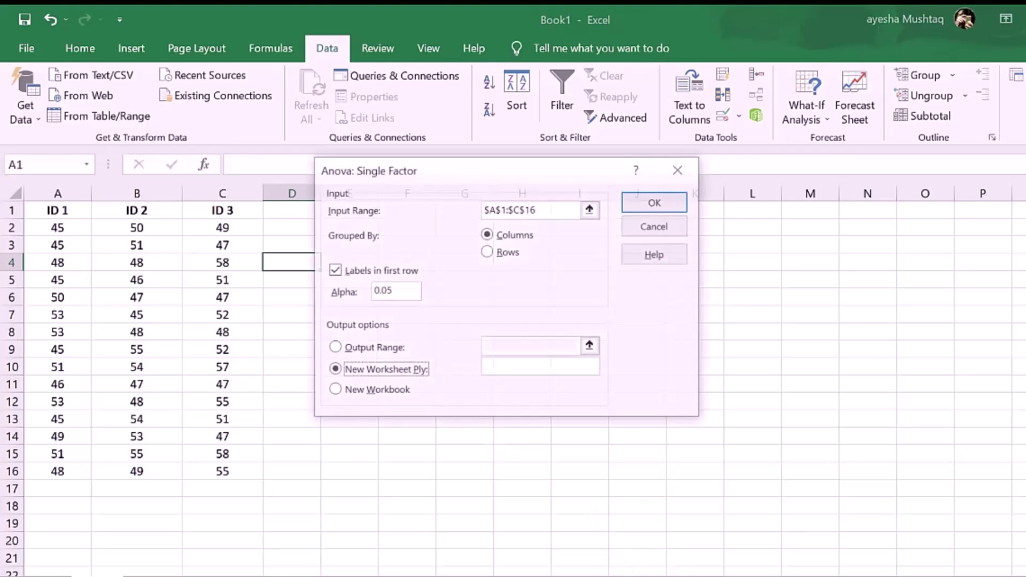
click(514, 366)
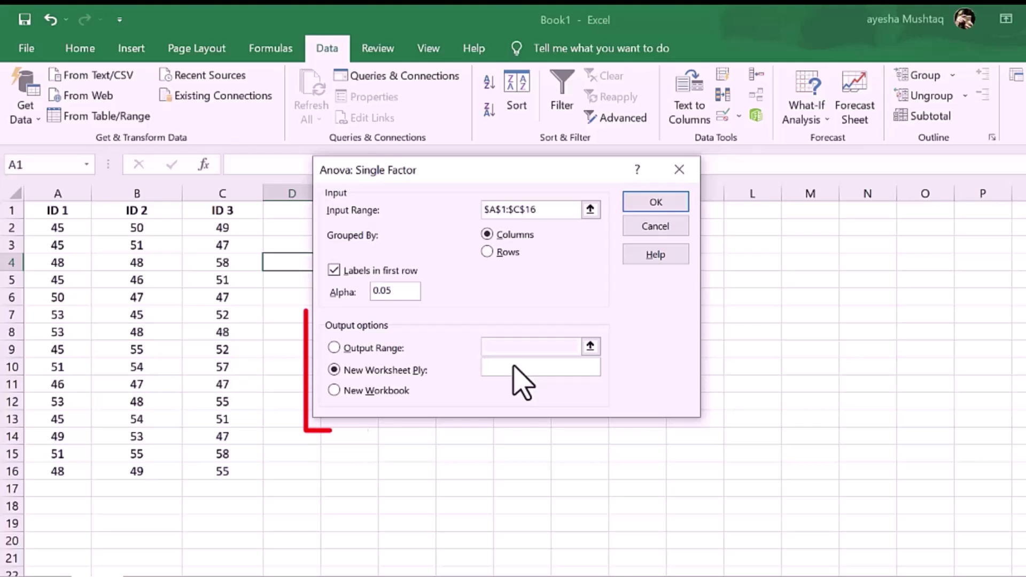
text(Results)
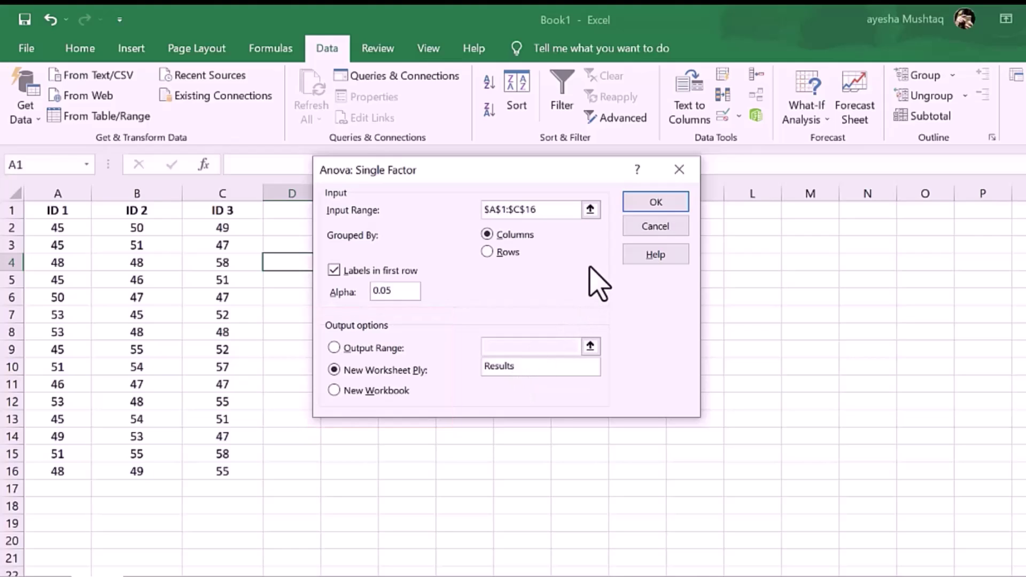
click(651, 209)
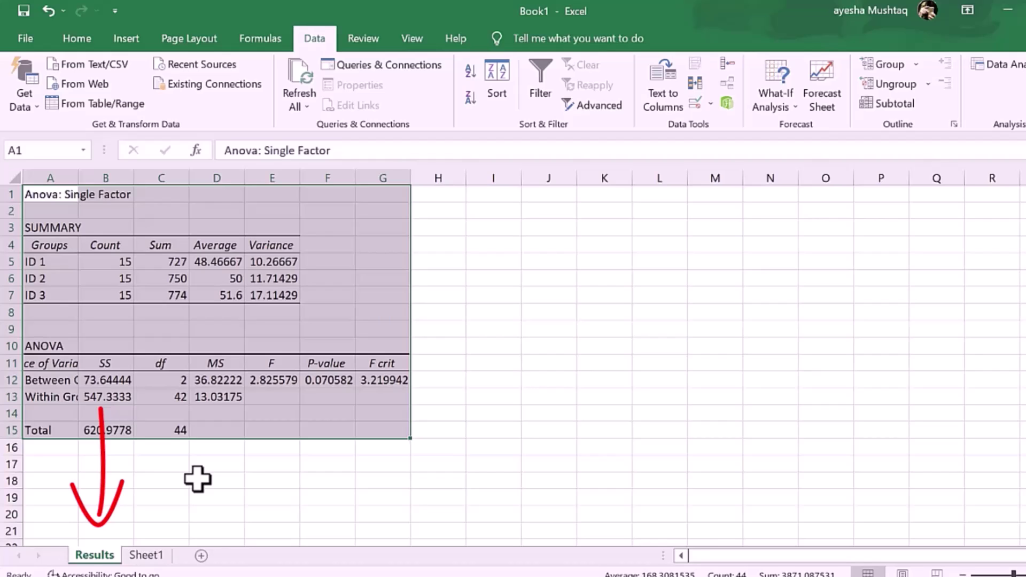
Dismiss the accessibility tip and give the SUMMARY label in A3 a yellow fill
click(438, 363)
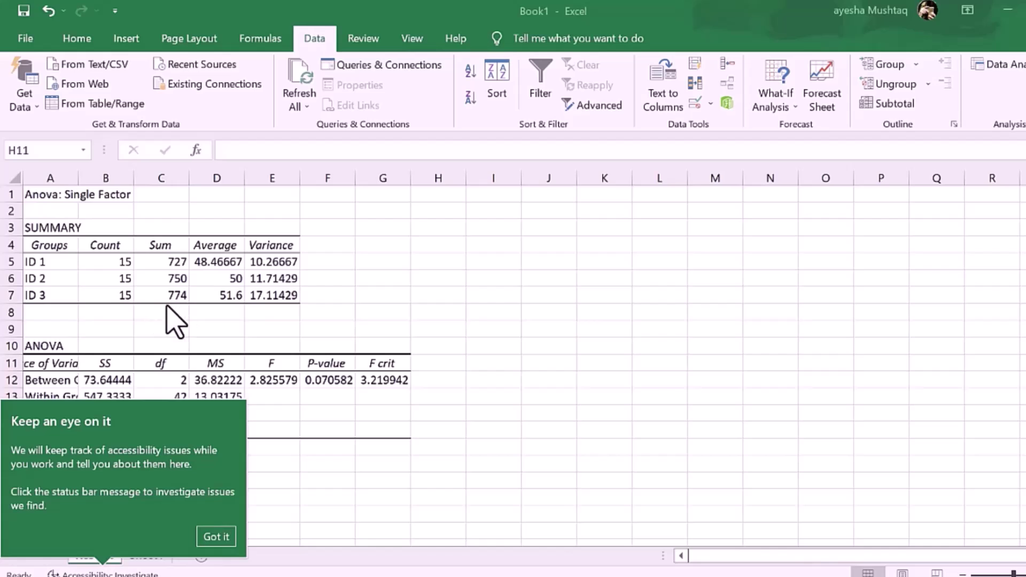
click(217, 537)
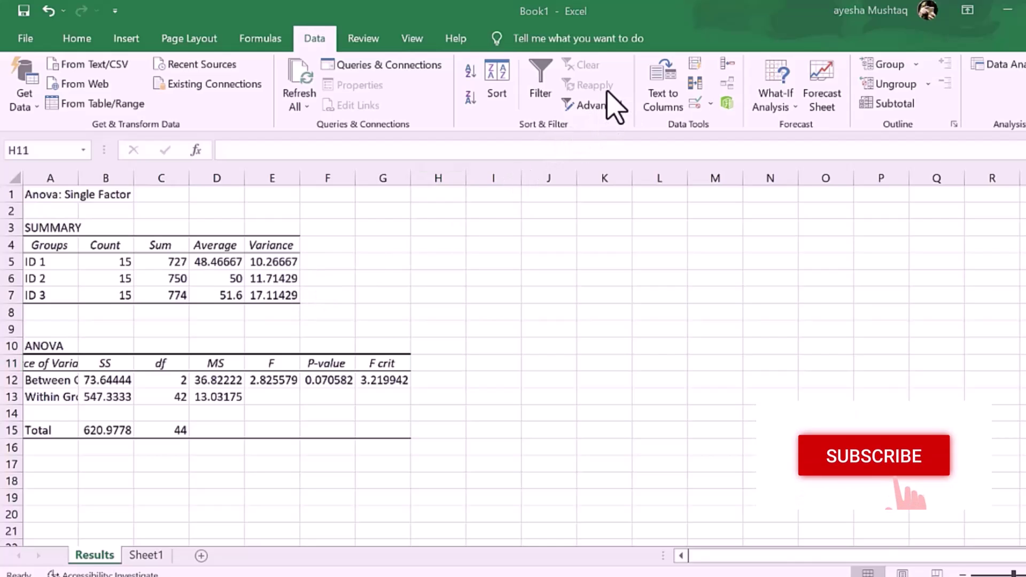
click(56, 227)
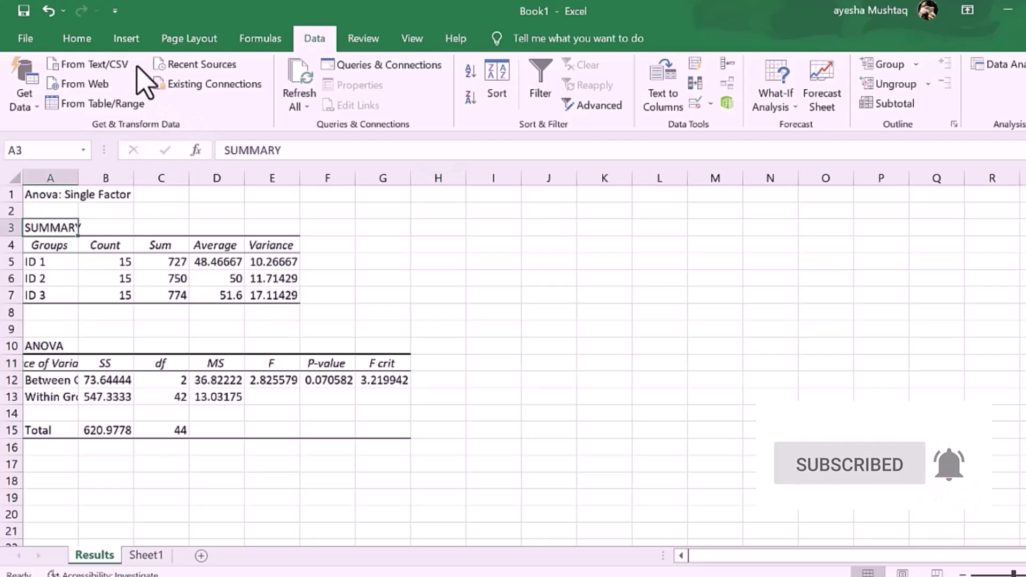
click(84, 38)
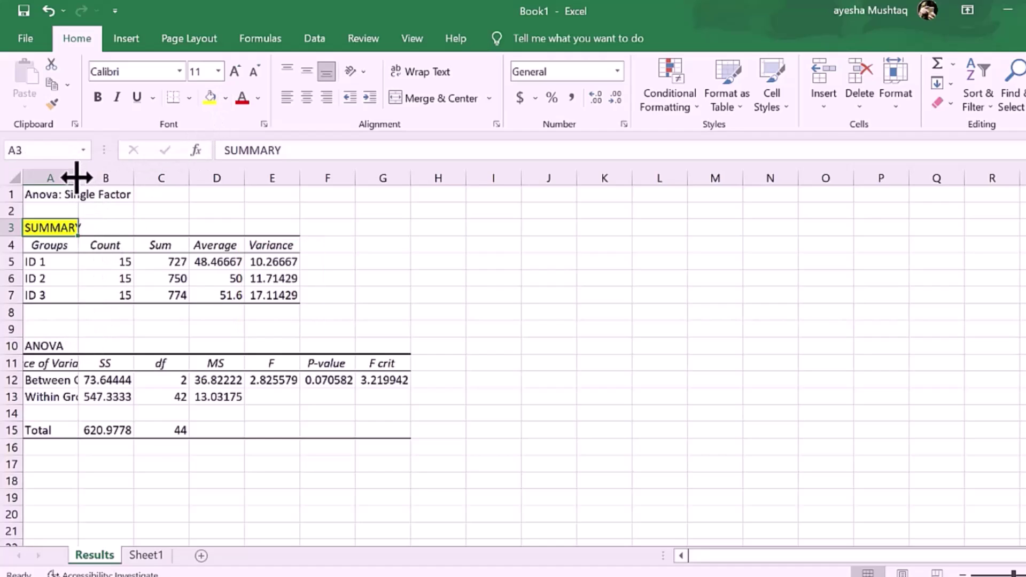
Widen columns A, B and C so labels and values like SS 73.64444444 show fully
drag(76, 178, 133, 179)
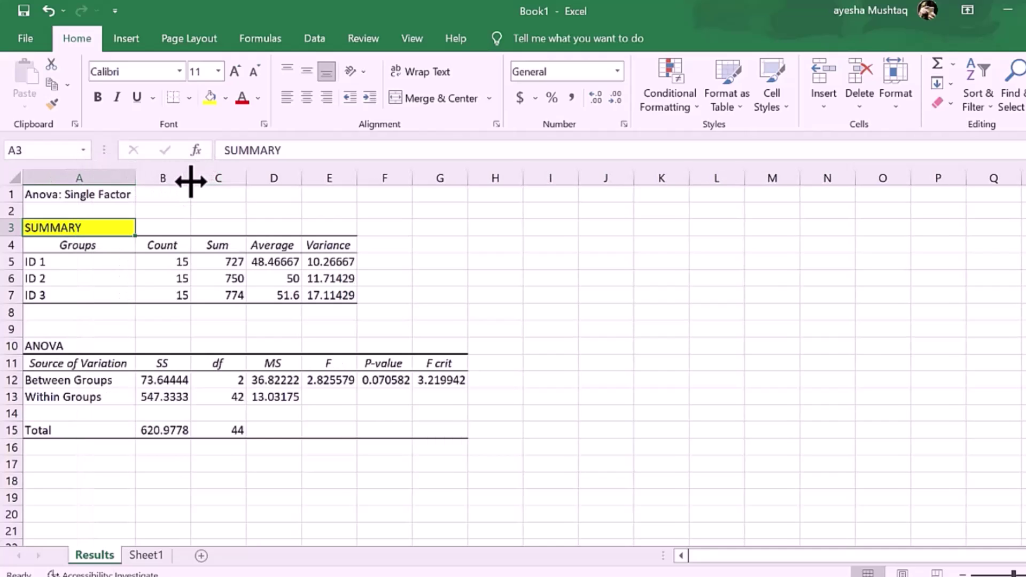
drag(191, 182, 214, 181)
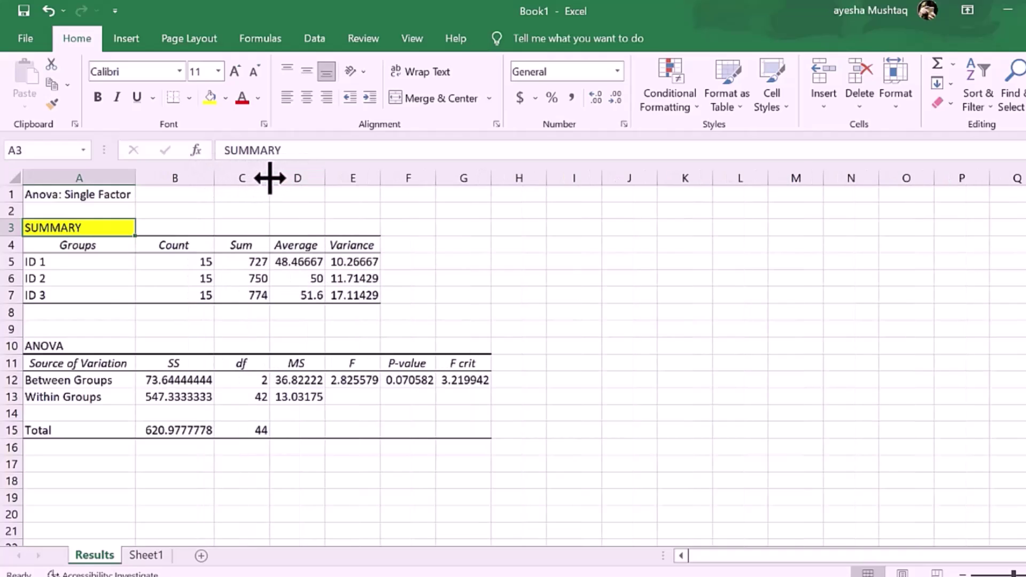
drag(270, 178, 435, 182)
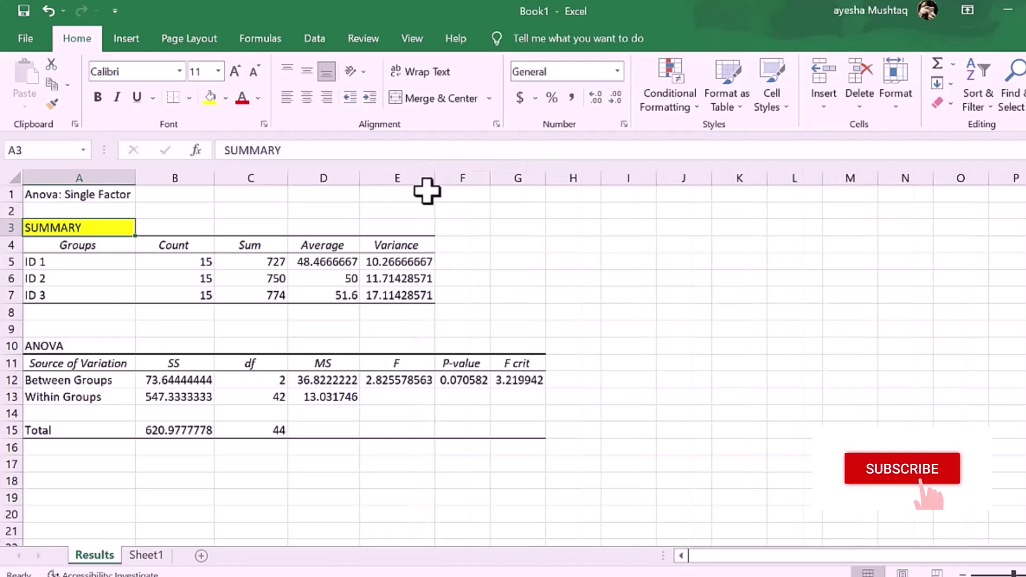
Fill the ANOVA label cell A10 with yellow
click(63, 345)
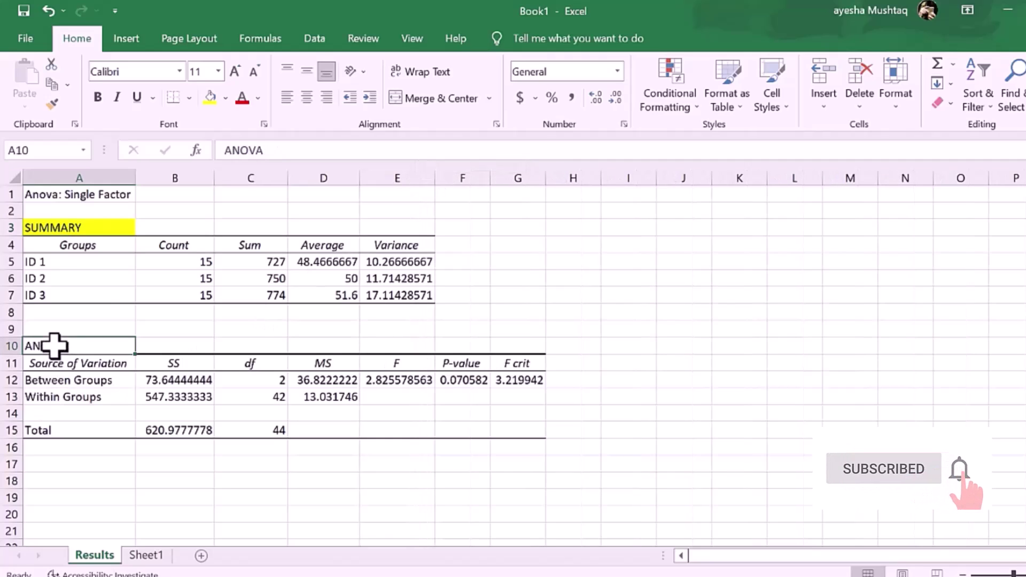
click(210, 97)
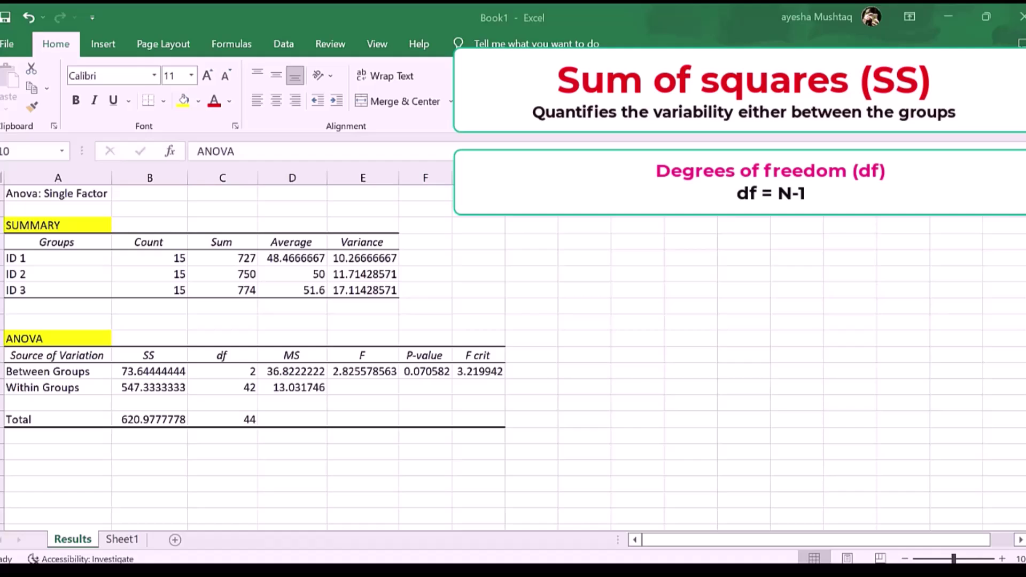
Shade the SS, df, MS and F header cells B11:E11 grey
click(156, 353)
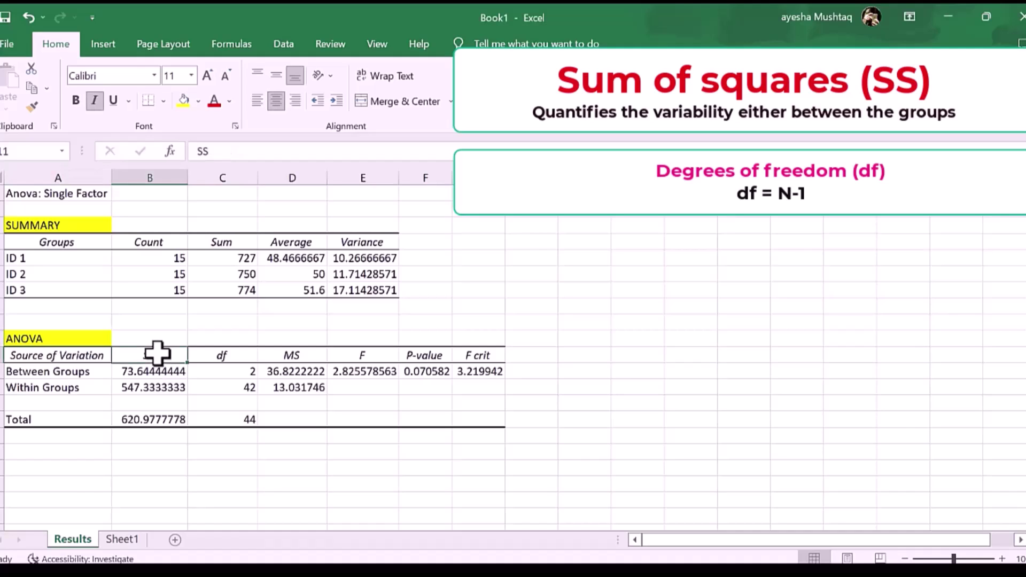
click(199, 101)
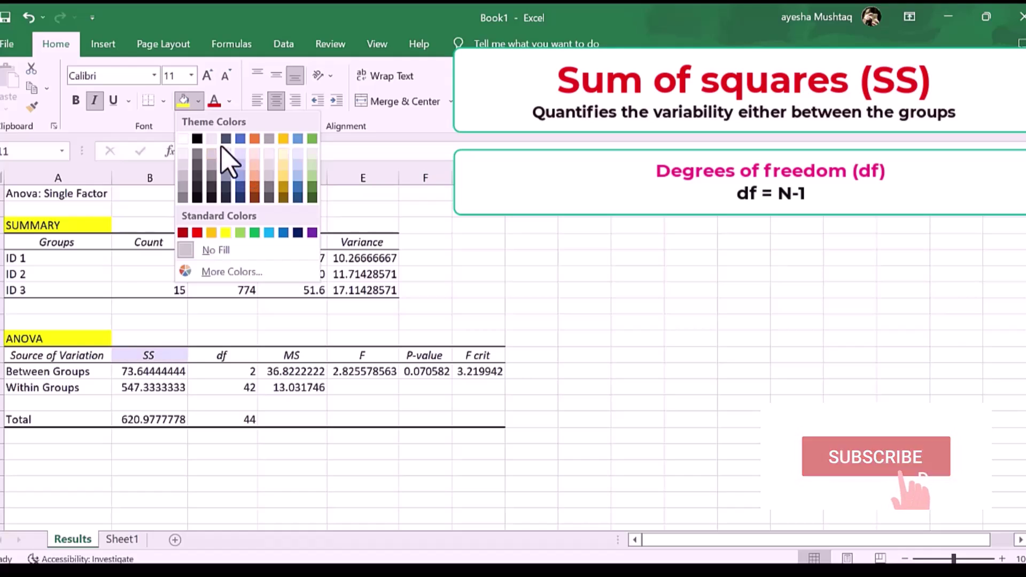
click(270, 139)
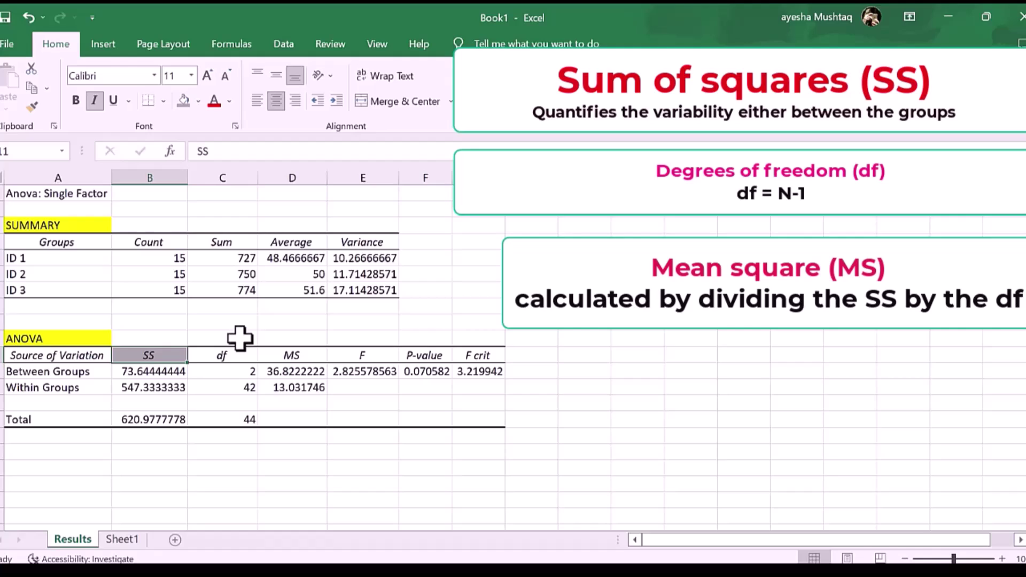
click(236, 361)
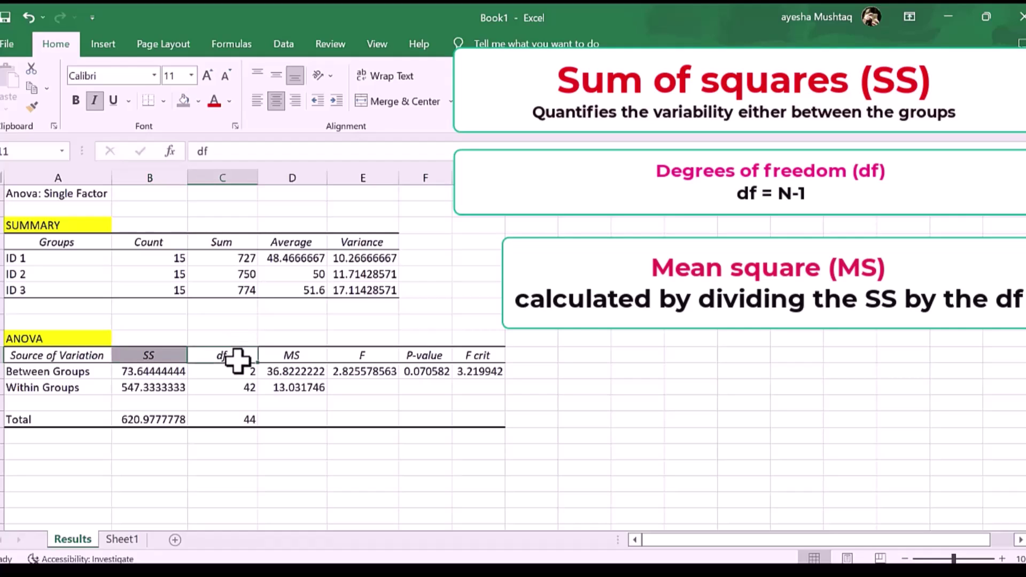
click(184, 102)
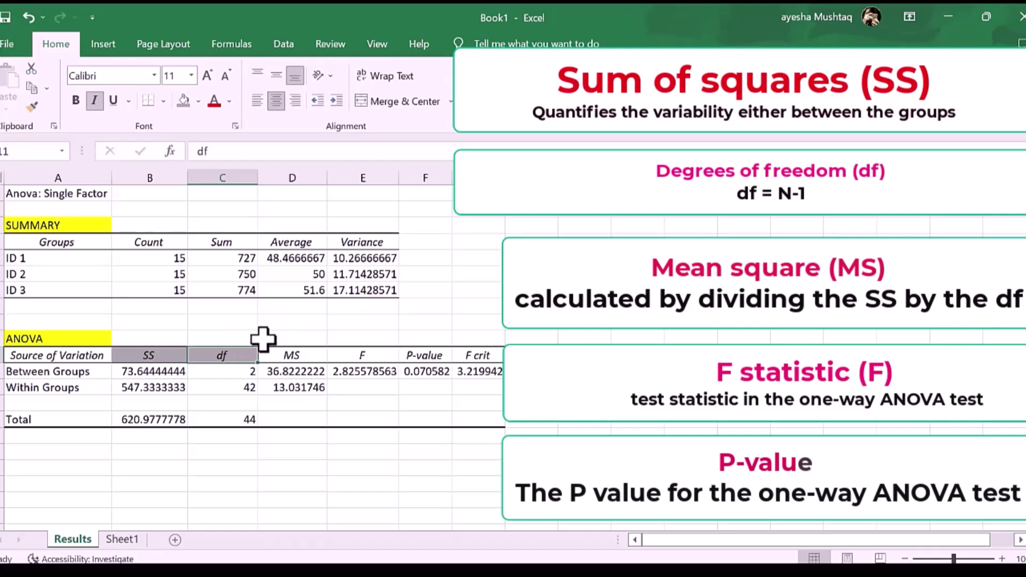
click(290, 356)
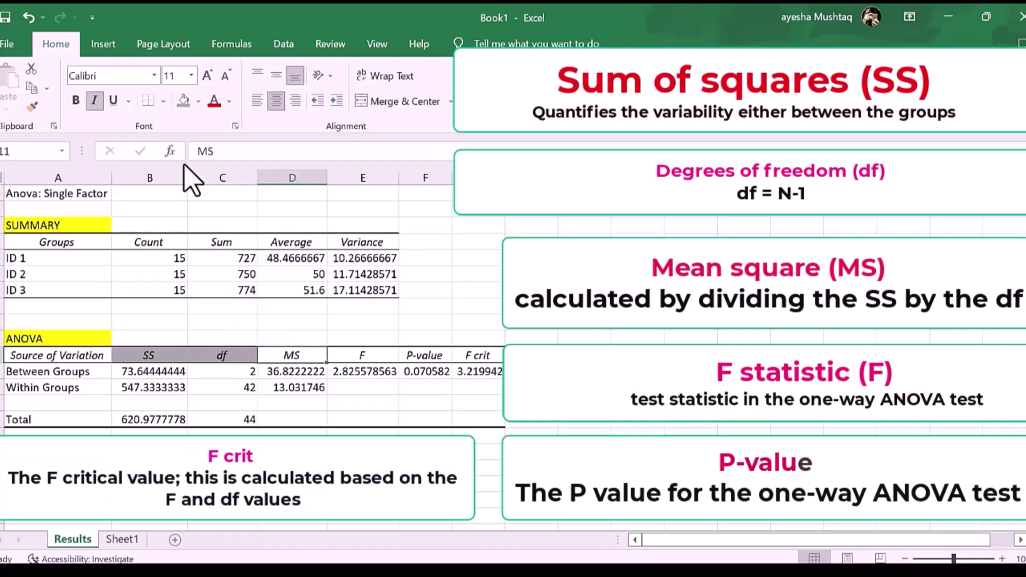
click(184, 99)
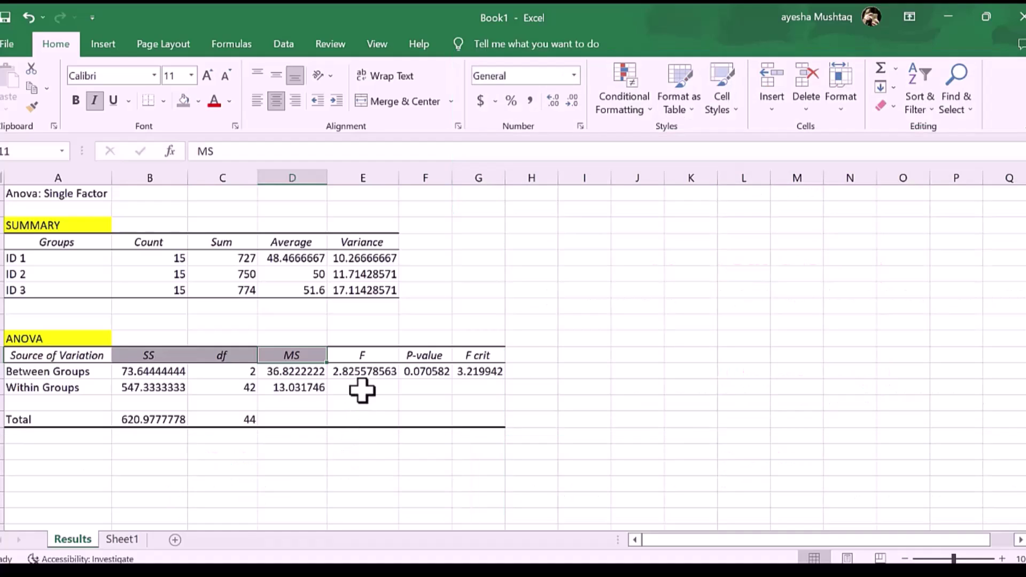
click(364, 356)
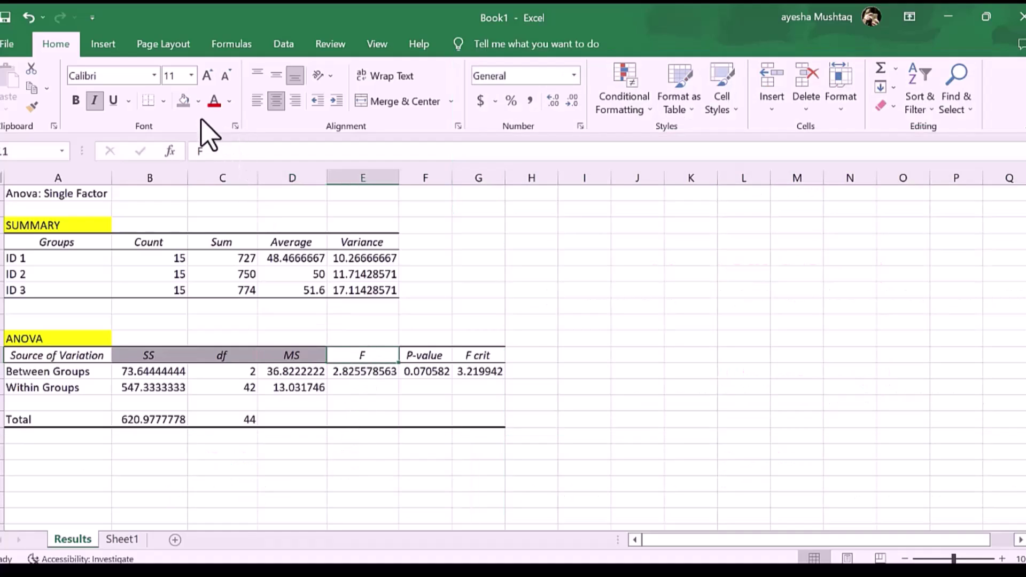
click(184, 100)
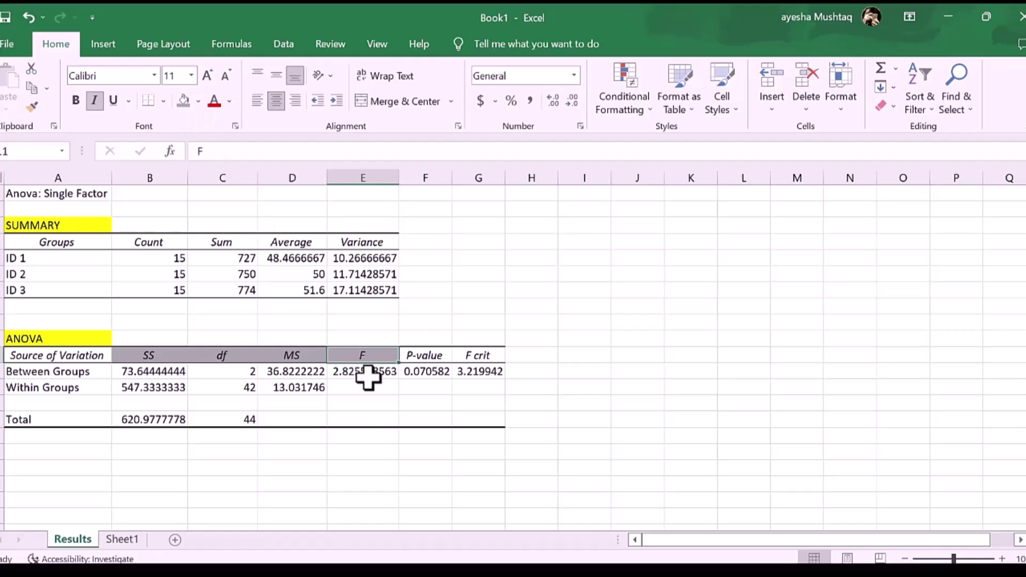